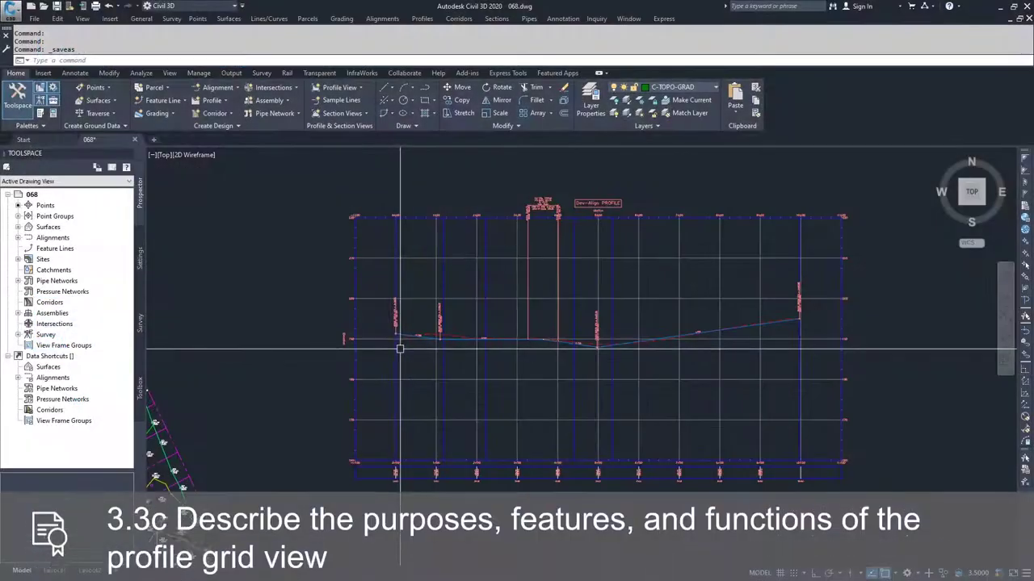
Select the Dev-Prof design profile line in the profile view
left_click(515, 340)
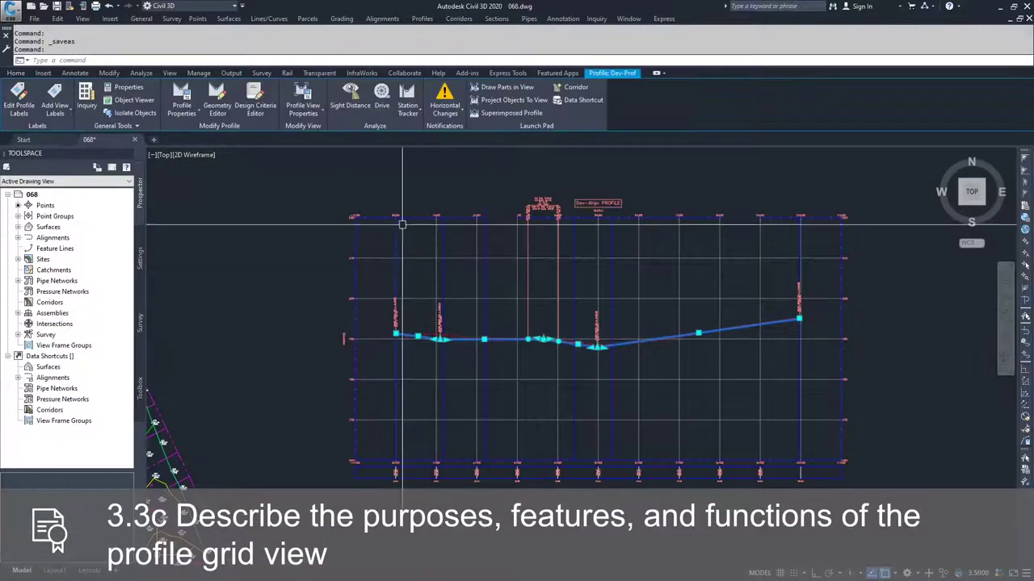
Open the Geometry Editor's Profile Layout Tools for Dev-Prof
left_click(217, 105)
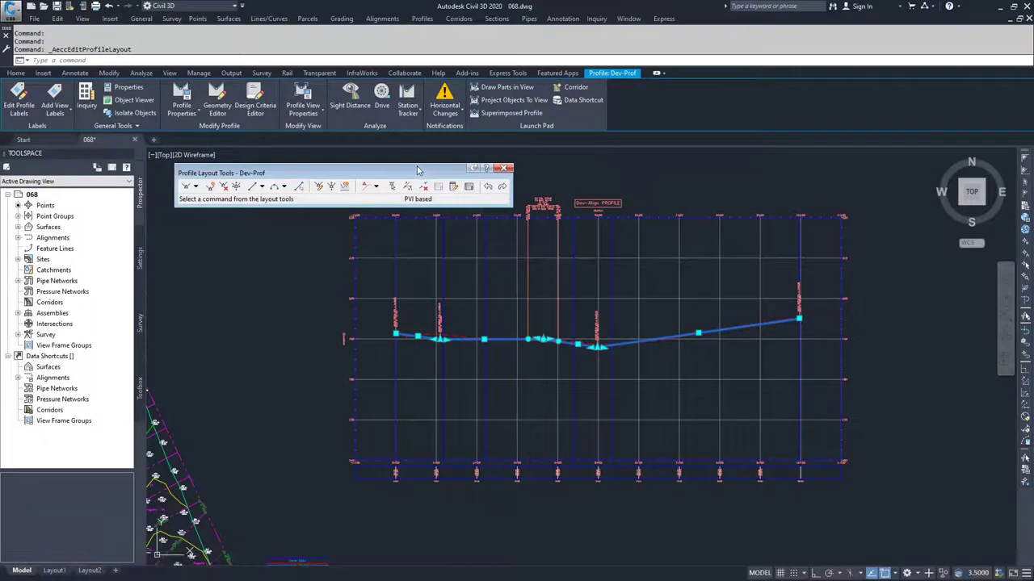
Show Dev-Prof's PVIs in the Profile Grid View and dock the Panorama table below the profile
left_click(469, 188)
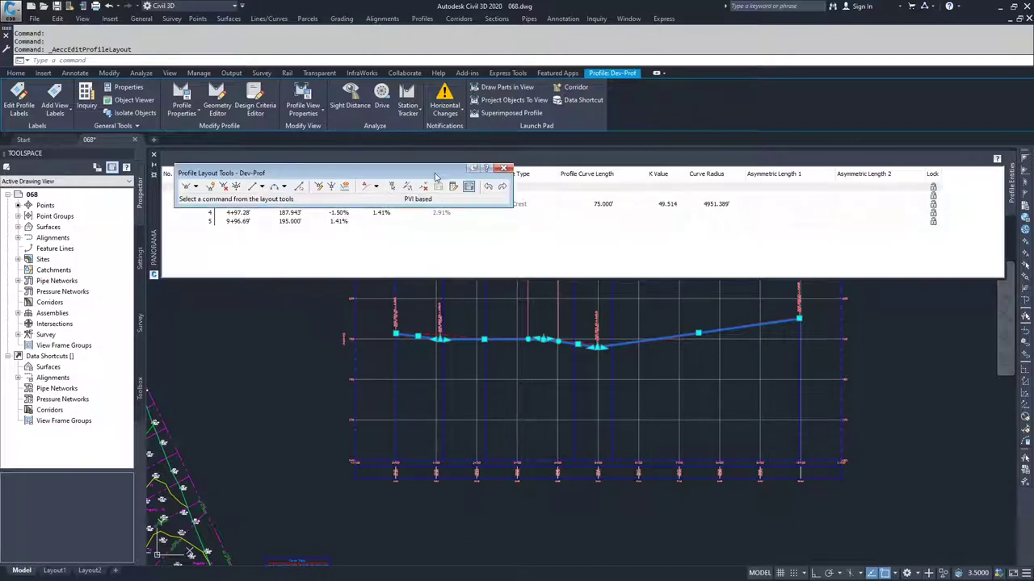
left_click(576, 176)
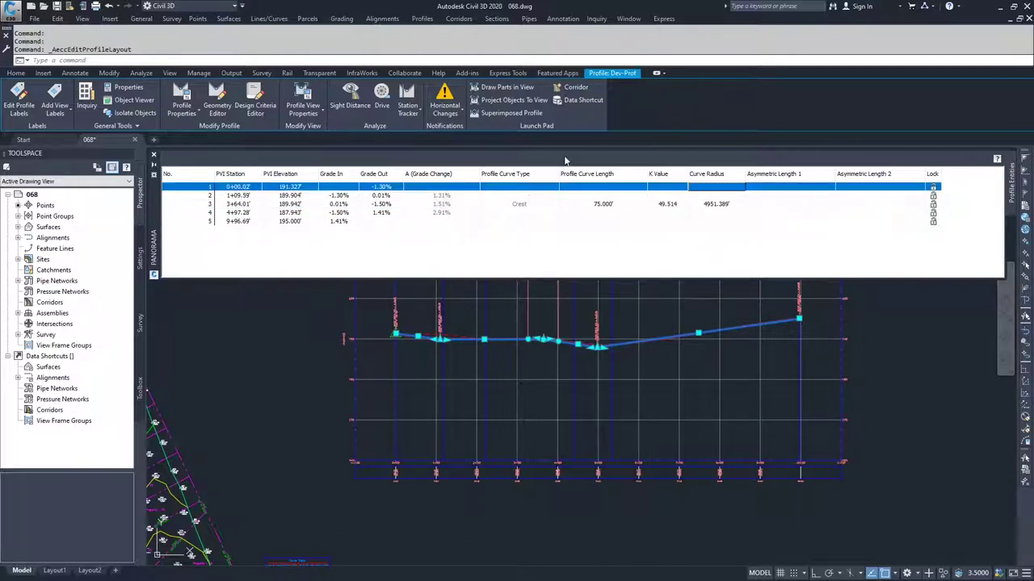
left_click_drag(153, 218, 162, 436)
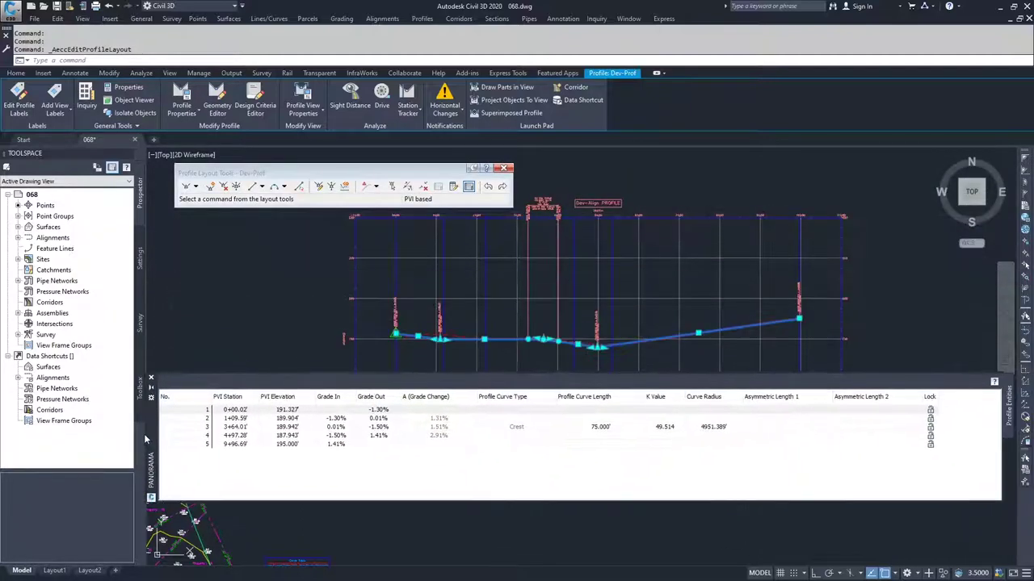
Set PVI 1's outgoing grade to -1.50% and PVI 2's to 1.00%
double_click(395, 408)
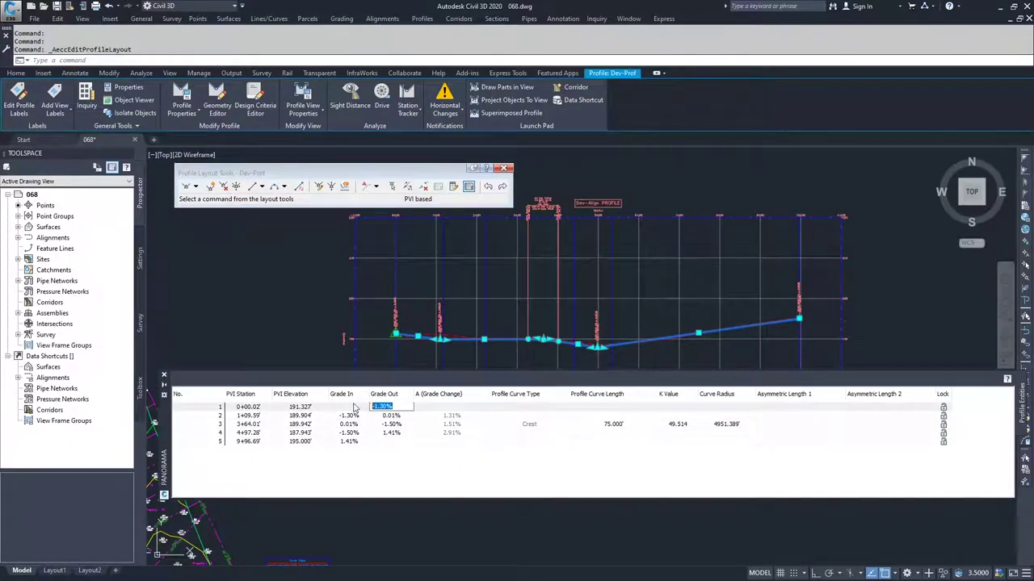
type("-1.")
key("Return")
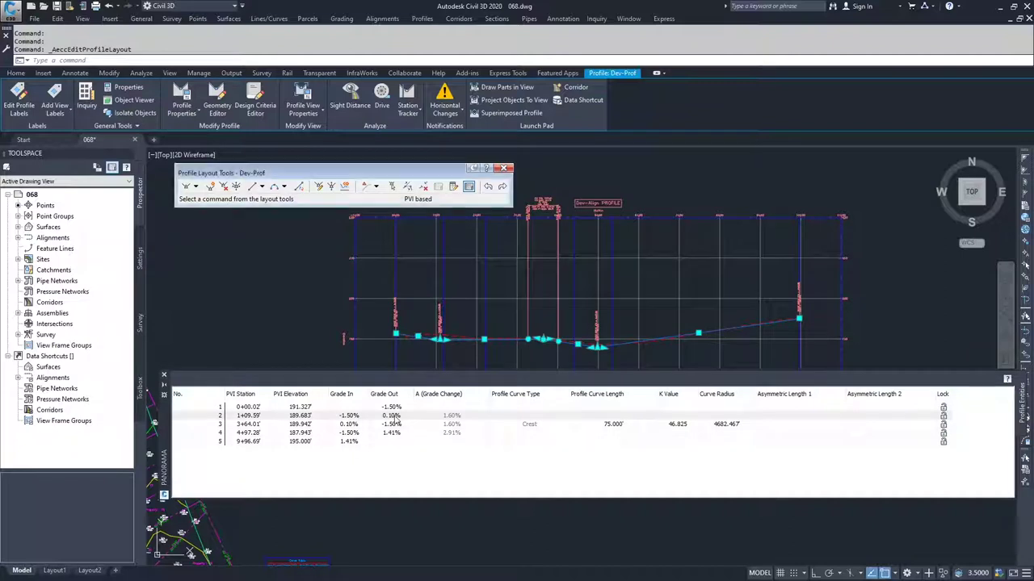
double_click(393, 416)
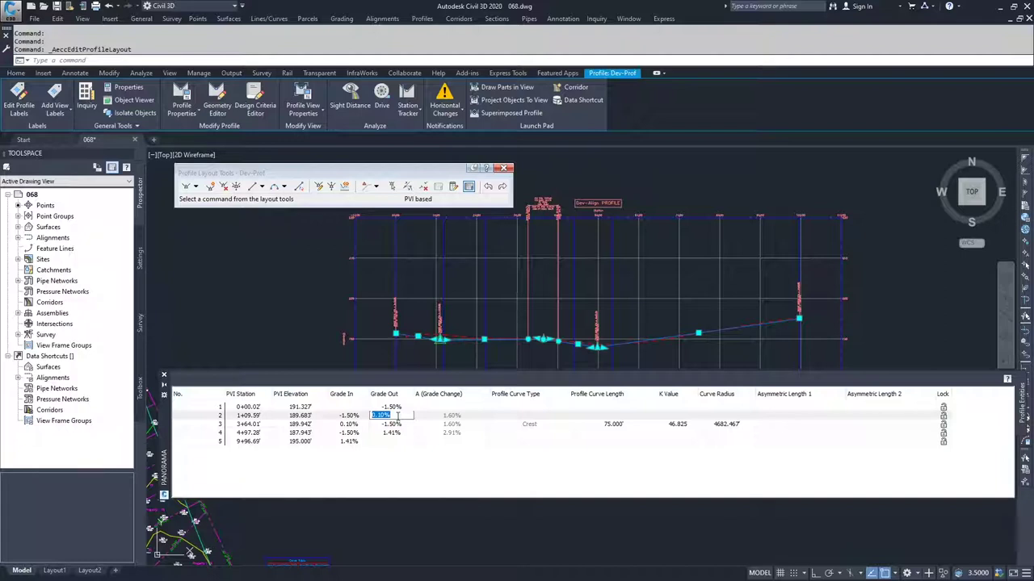
type("1")
key("Return")
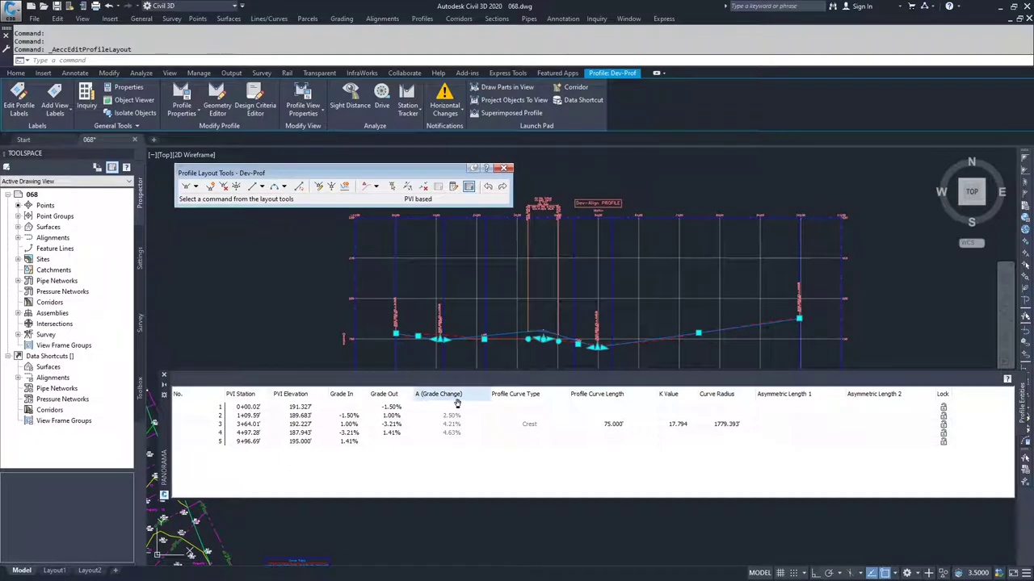
Revise PVI 2's outgoing grade to 0.80%, then settle on 0.50%
left_click(395, 416)
left_click(397, 416)
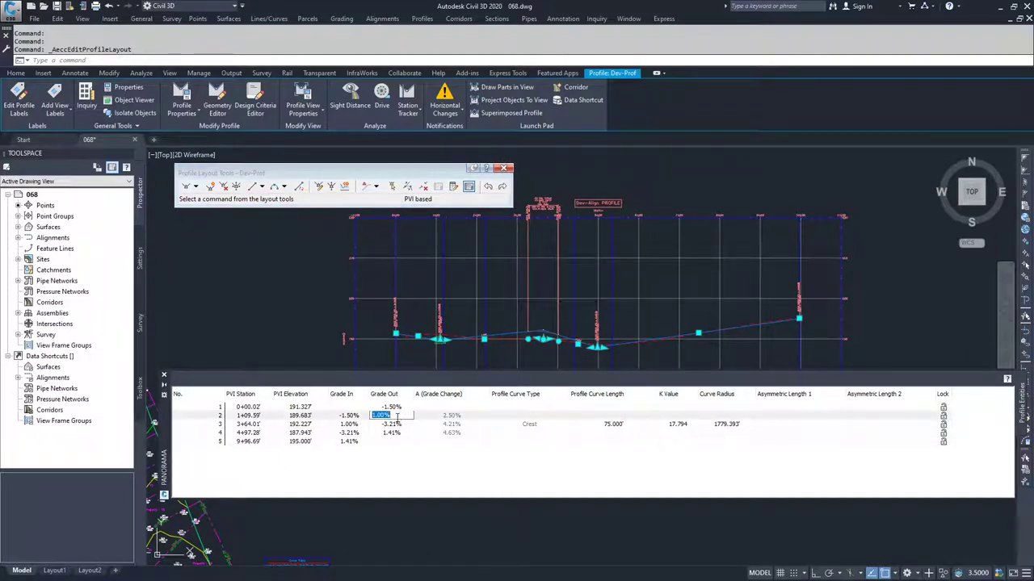
type(".8")
key("Return")
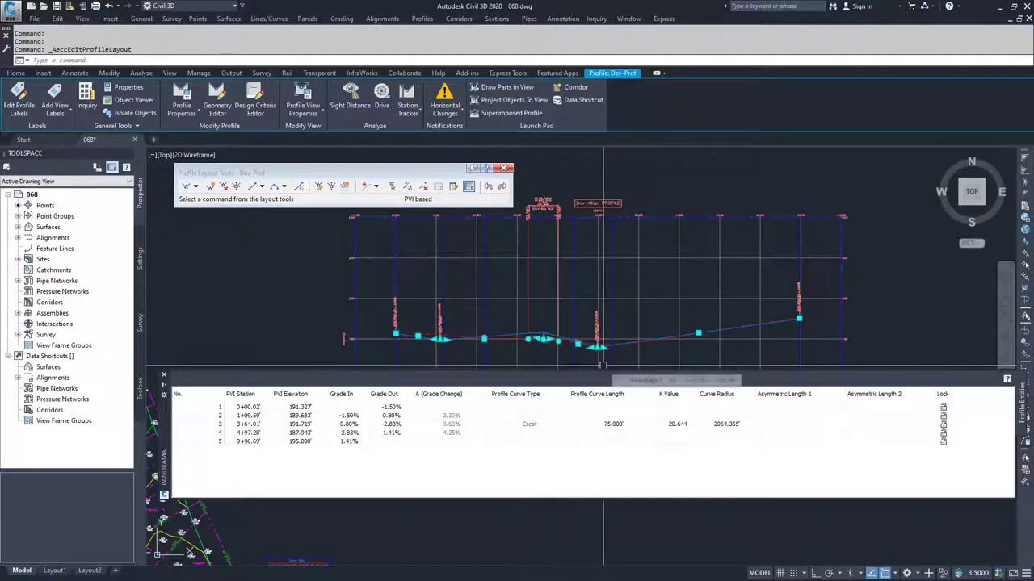
left_click(396, 415)
left_click(396, 415)
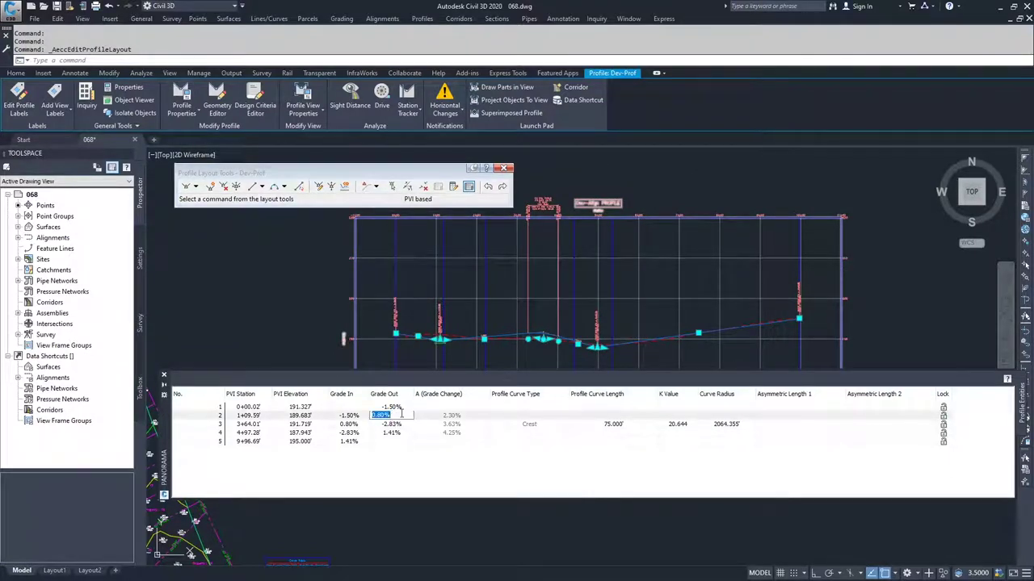
type("0.5")
key("Return")
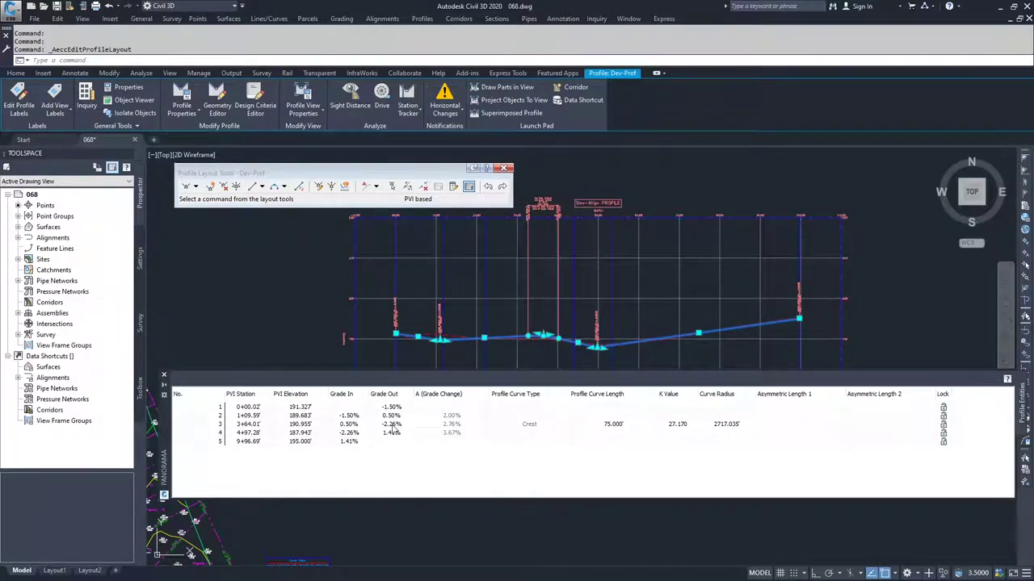
Enter -2 as PVI 3's Grade Out, raising PVI 4 to 188.290'
left_click(391, 427)
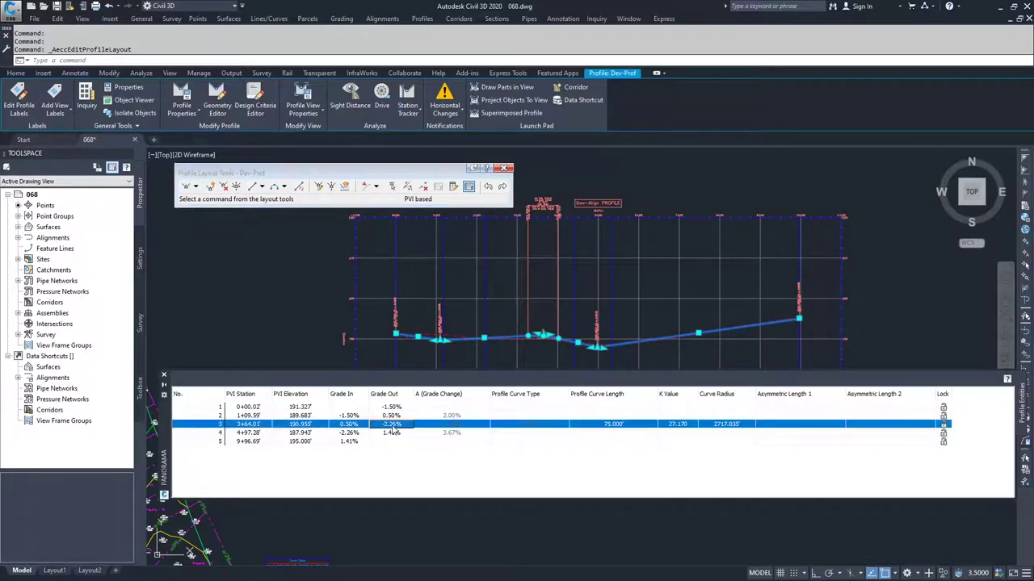
left_click(391, 426)
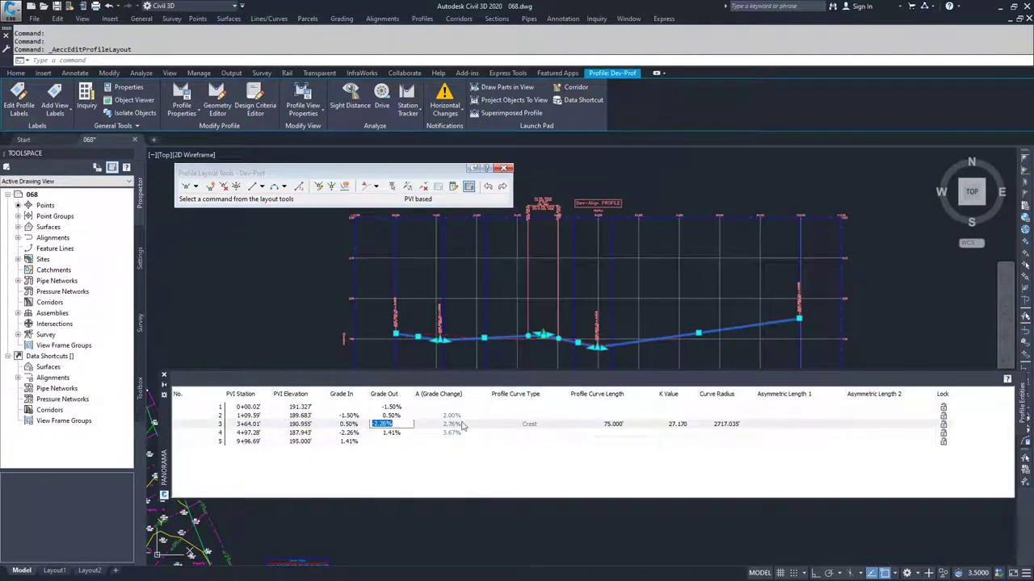
type("-2")
key("Return")
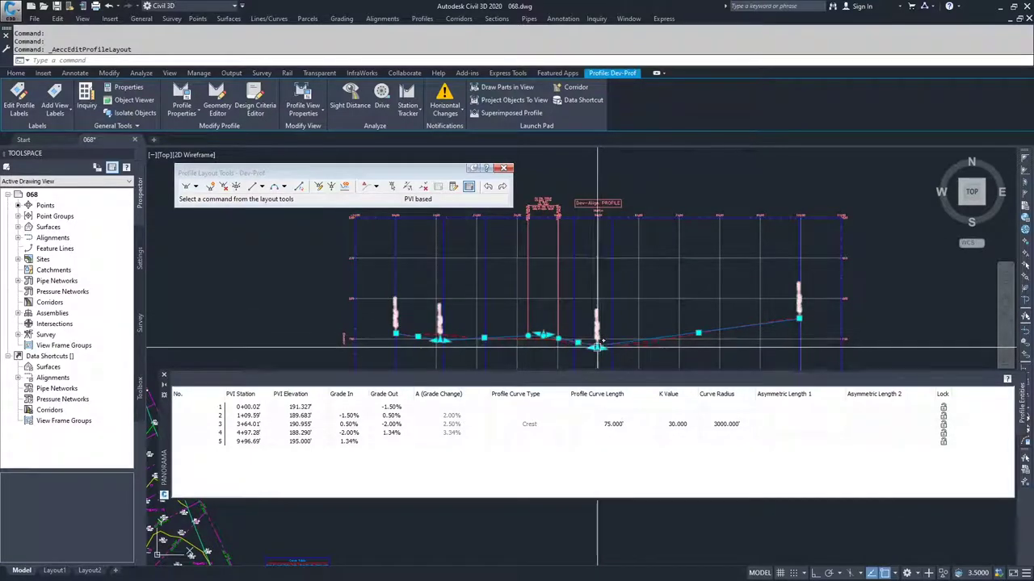
Zoom and pan the profile view to frame the final tangent rising to PVI 5
scroll(780, 327, "up", 5)
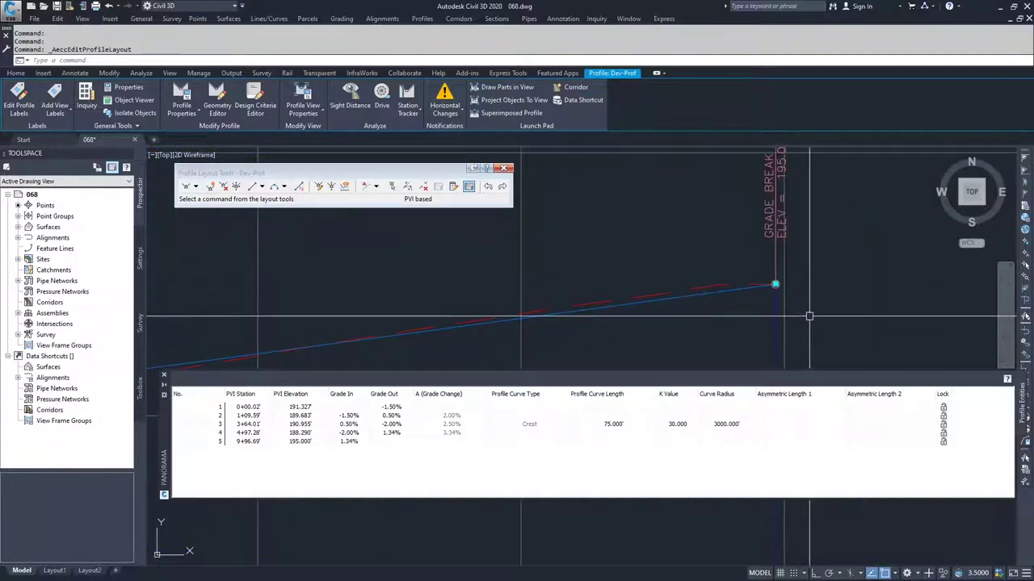
scroll(603, 325, "down", 3)
middle_click_drag(603, 324, 694, 248)
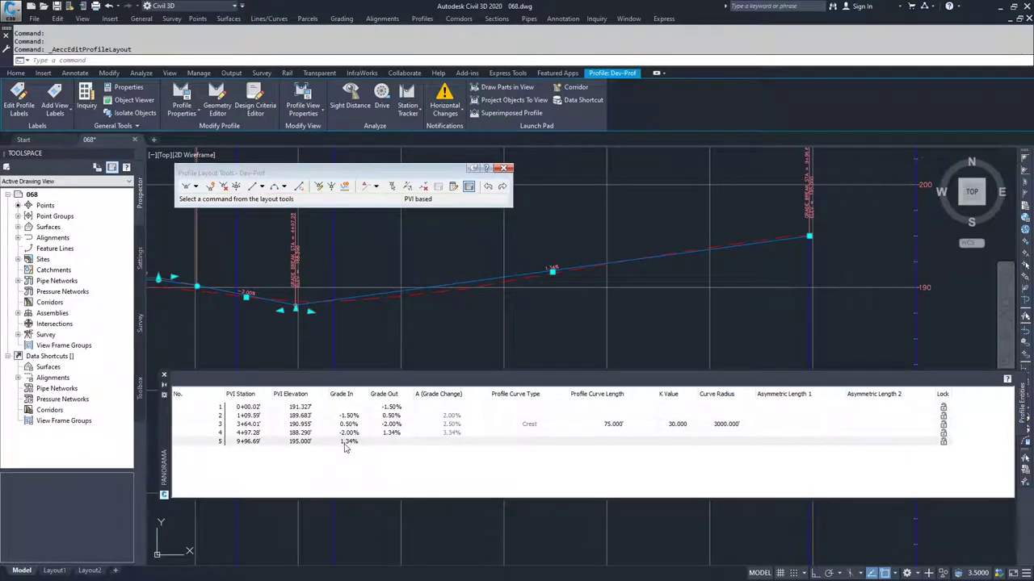
Set PVI 3's crest curve length to 100 ft, then 150 ft, giving K 60.000
left_click(615, 426)
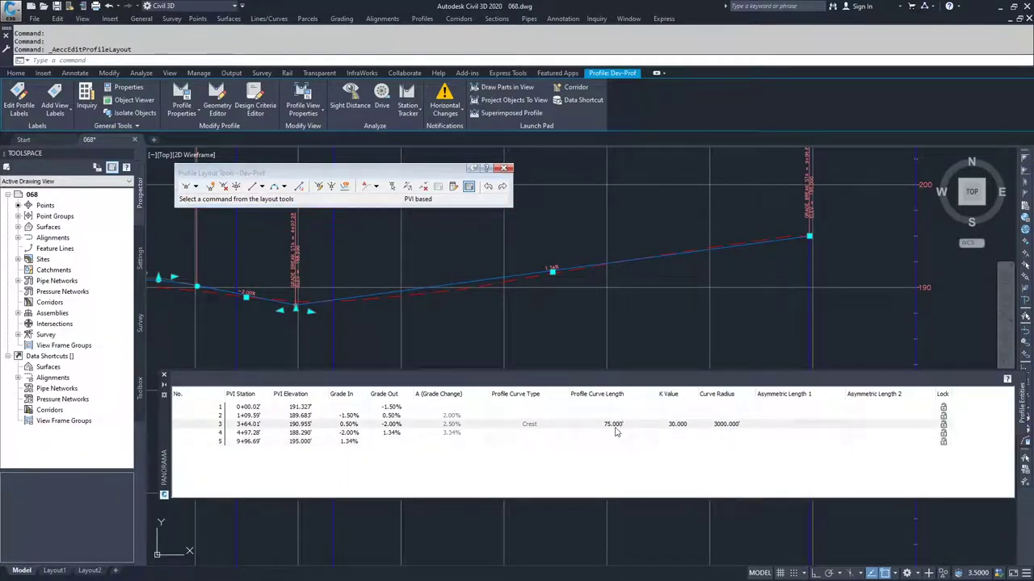
scroll(423, 346, "down", 2)
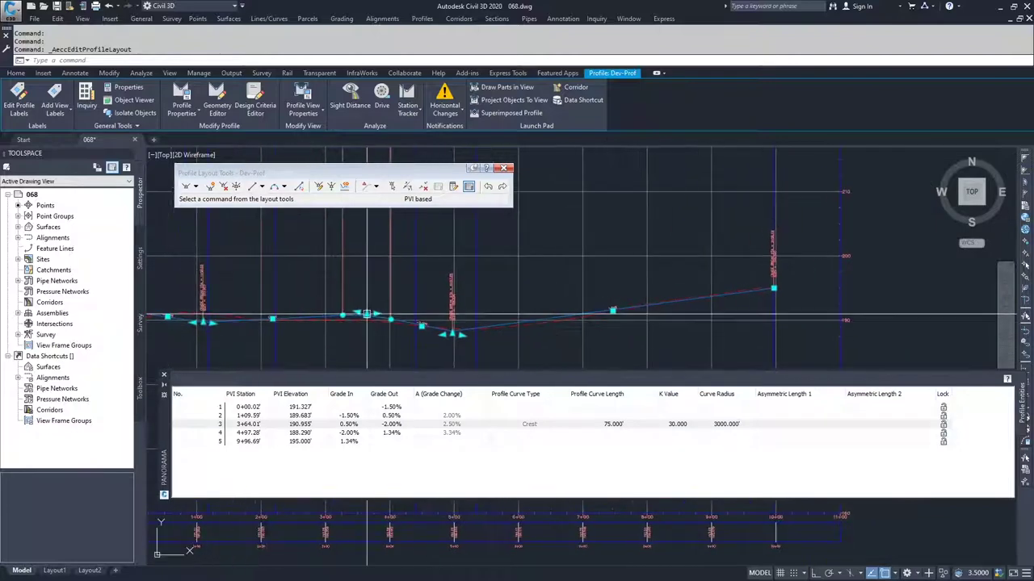
double_click(624, 424)
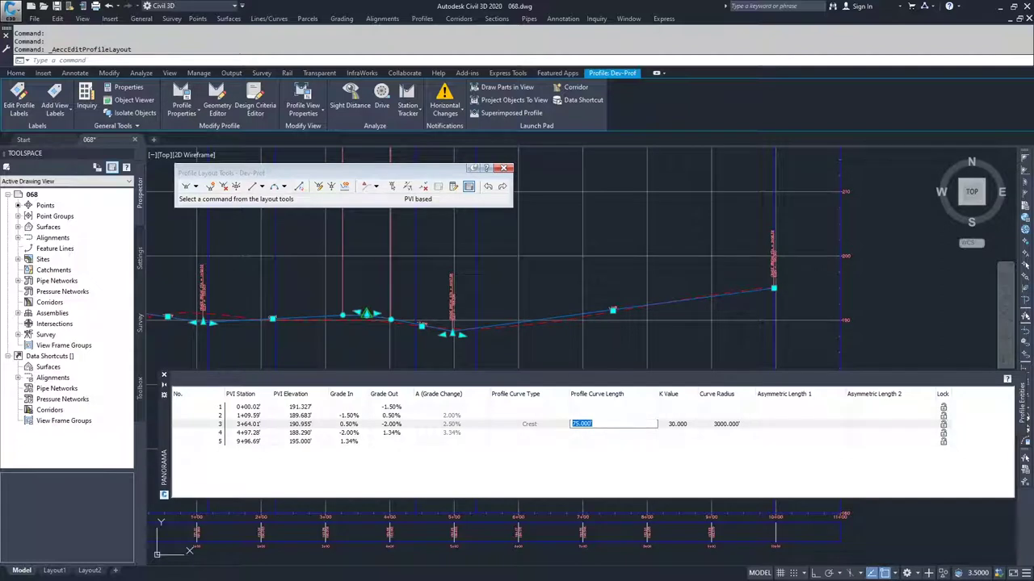
type("100")
key("Return")
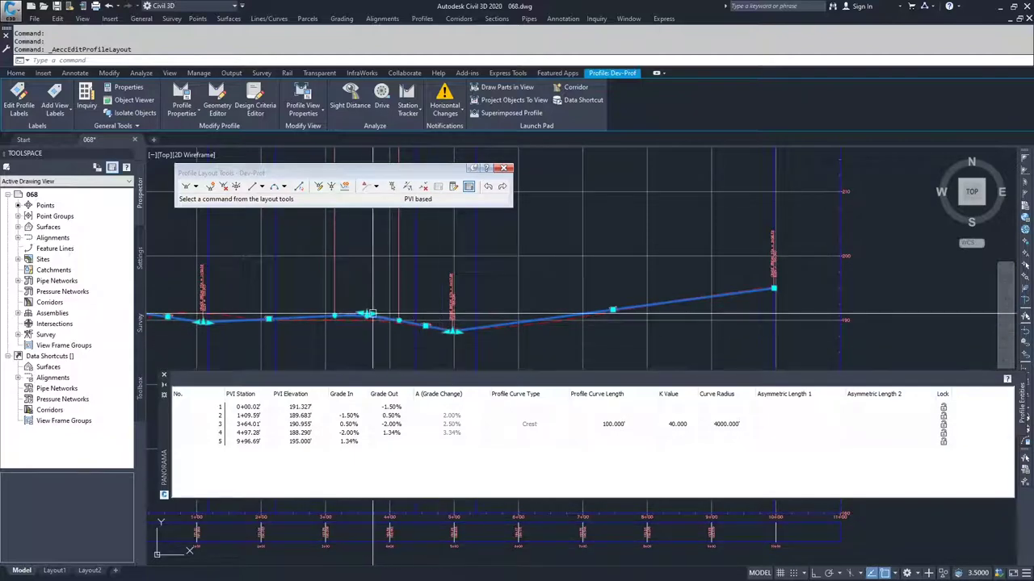
left_click(613, 425)
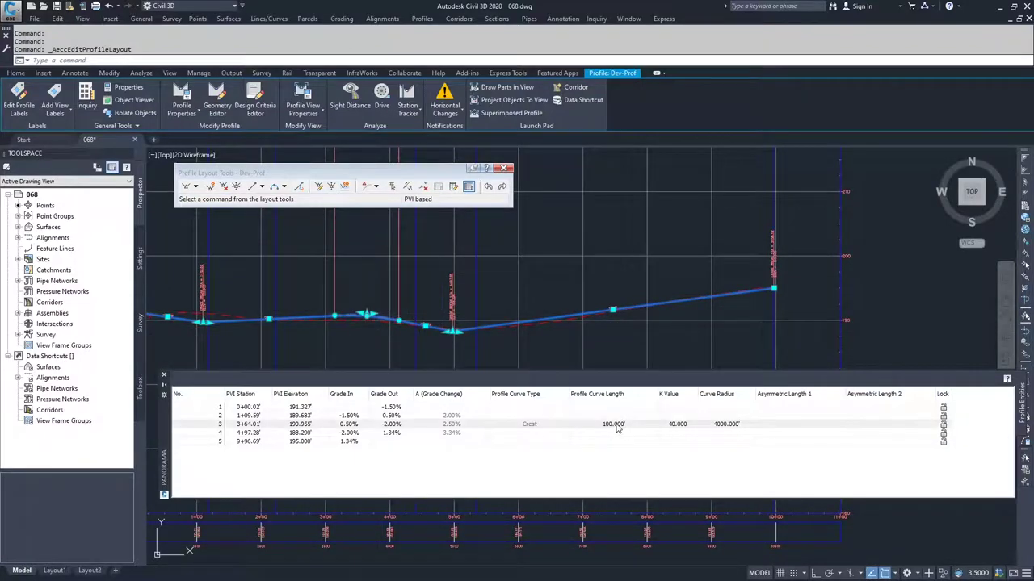
left_click(613, 425)
type("1")
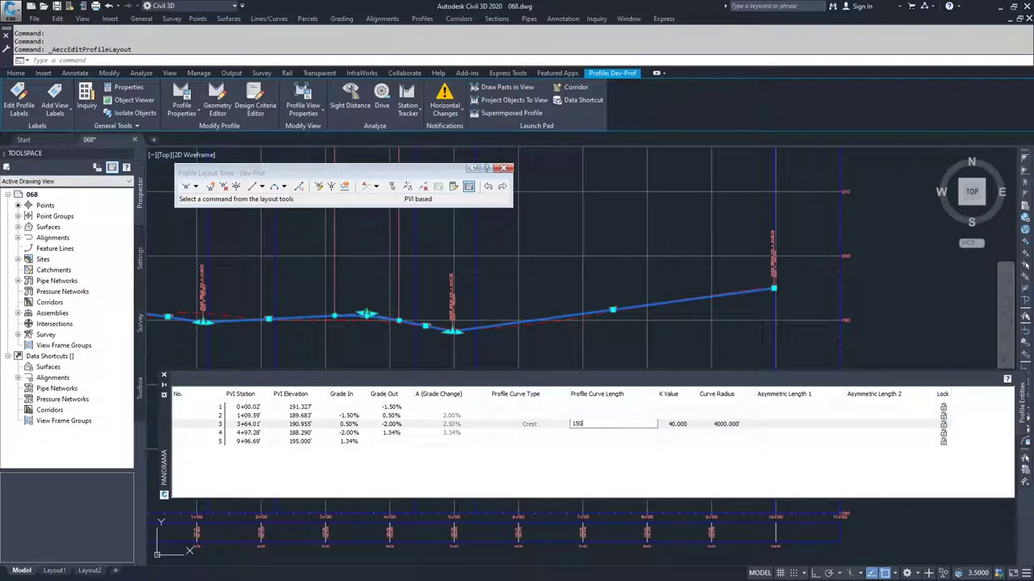
type("50")
key("Return")
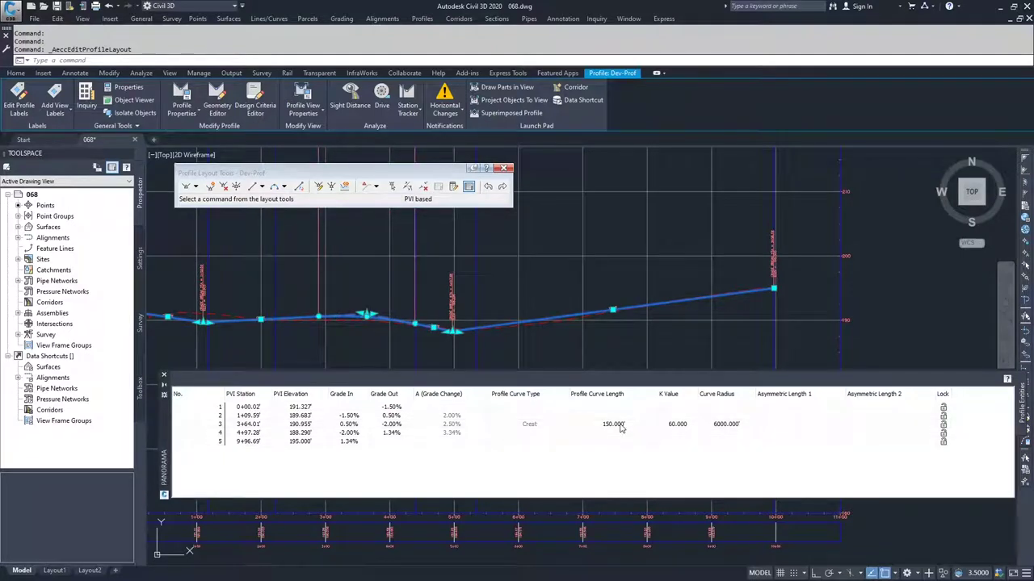